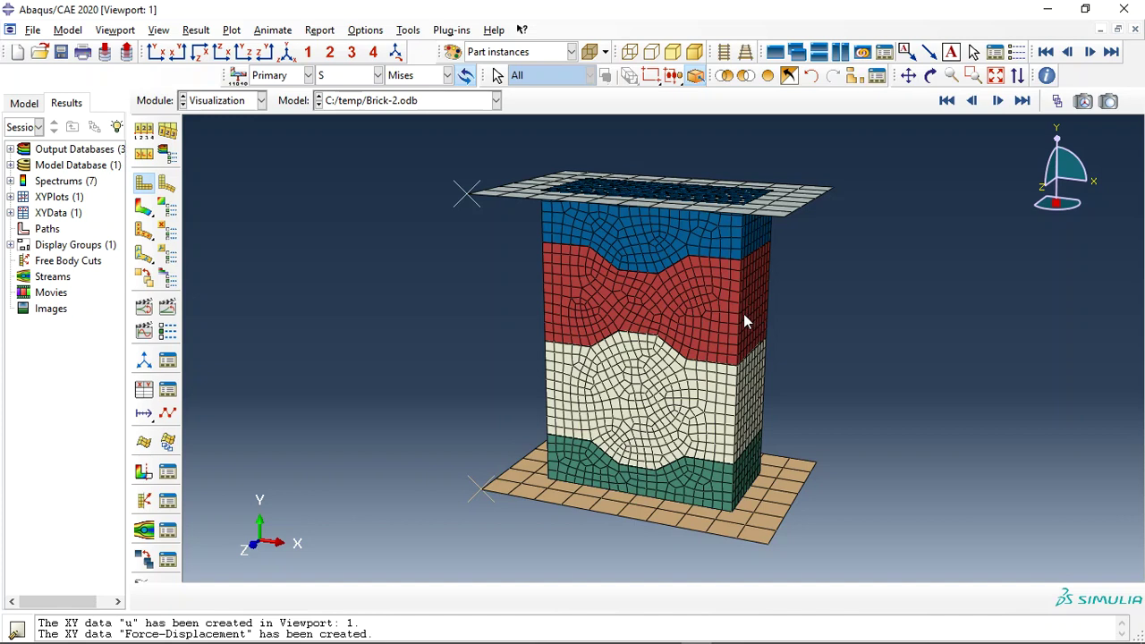
Hide the blue, red and cream brick courses to inspect the green course, then restore them.
scroll(661, 364, down, 1)
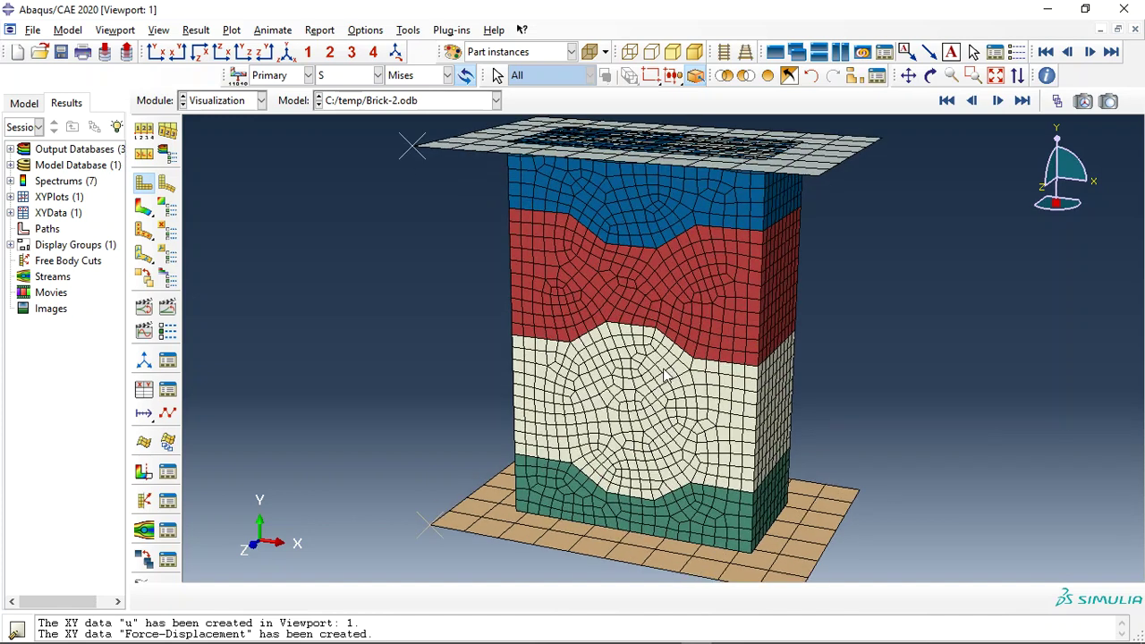
scroll(662, 370, down, 1)
scroll(669, 429, down, 1)
scroll(672, 460, down, 1)
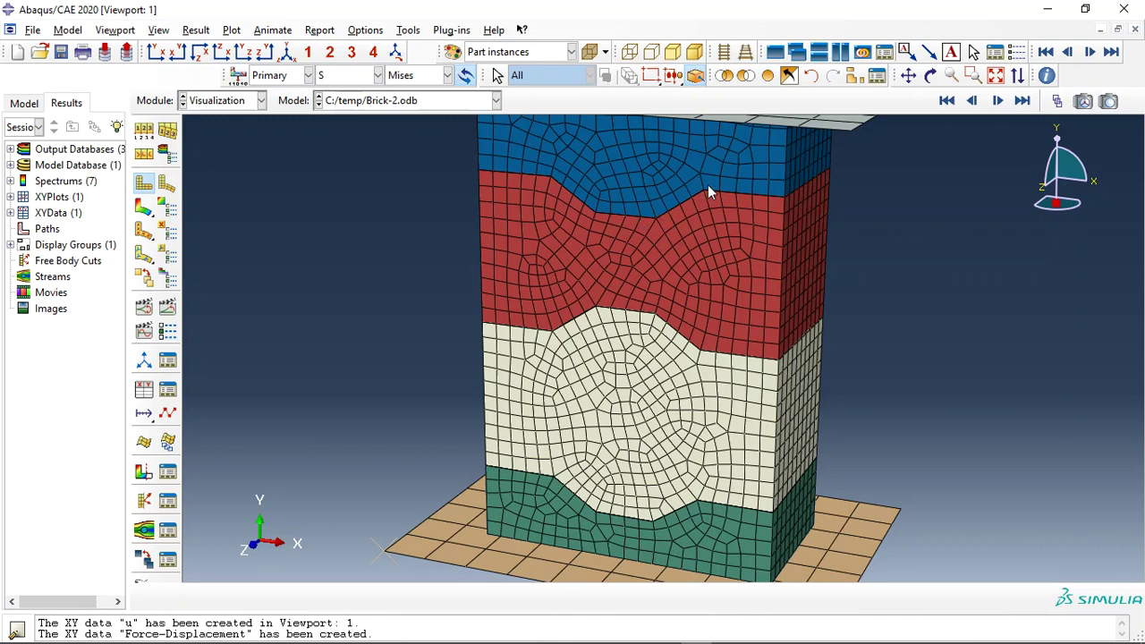
scroll(650, 233, down, 2)
scroll(642, 206, down, 2)
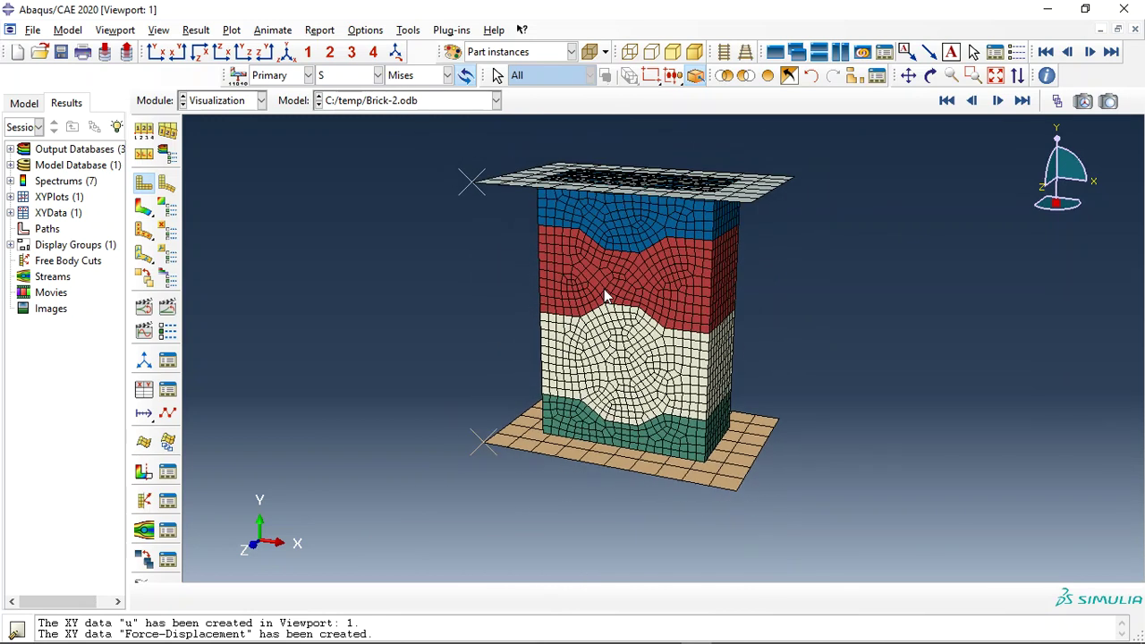
scroll(625, 227, up, 1)
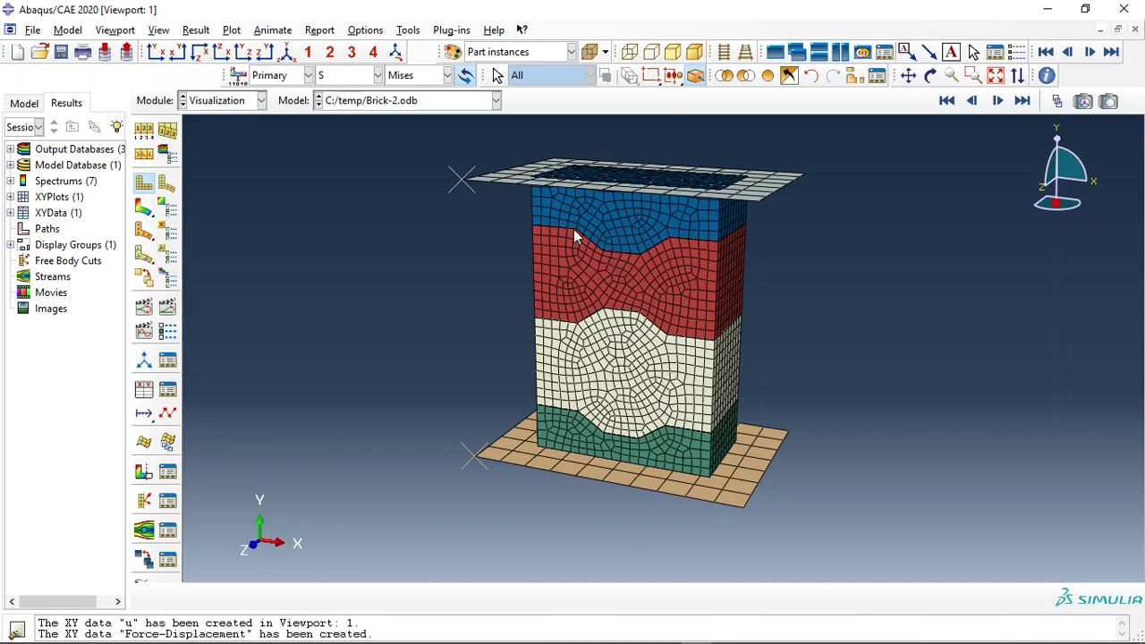
click(746, 75)
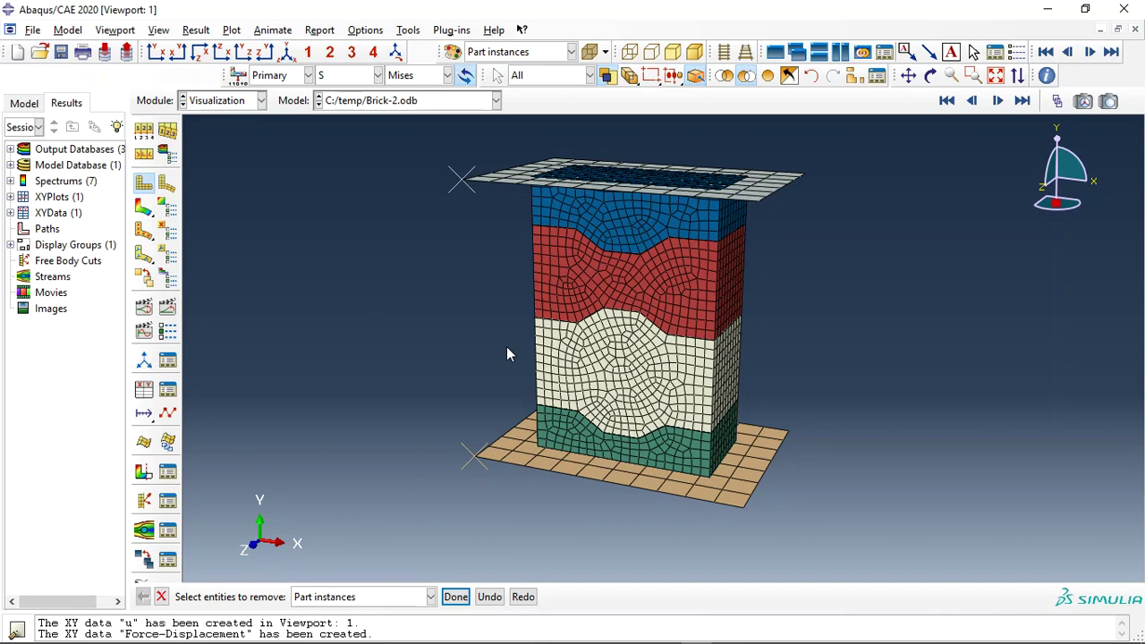
click(606, 224)
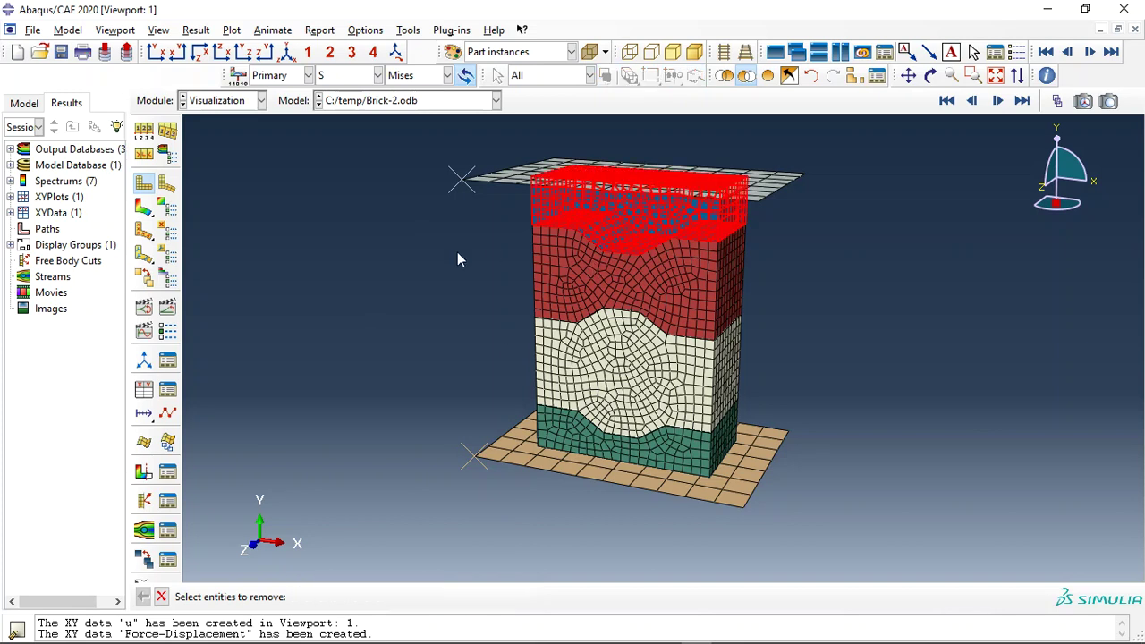
click(618, 259)
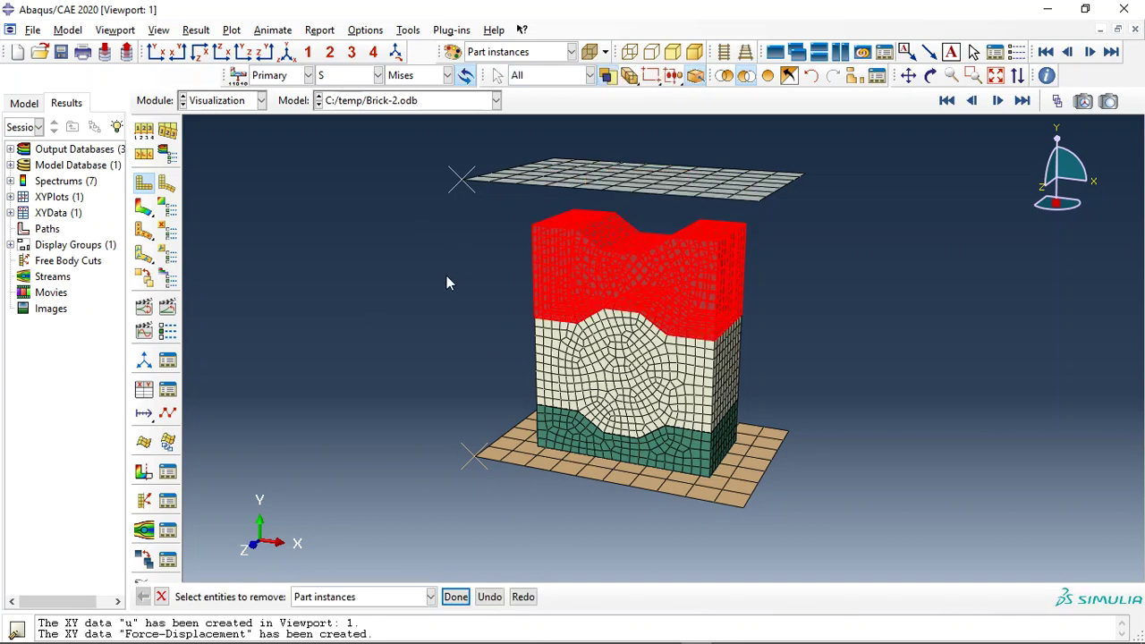
click(626, 372)
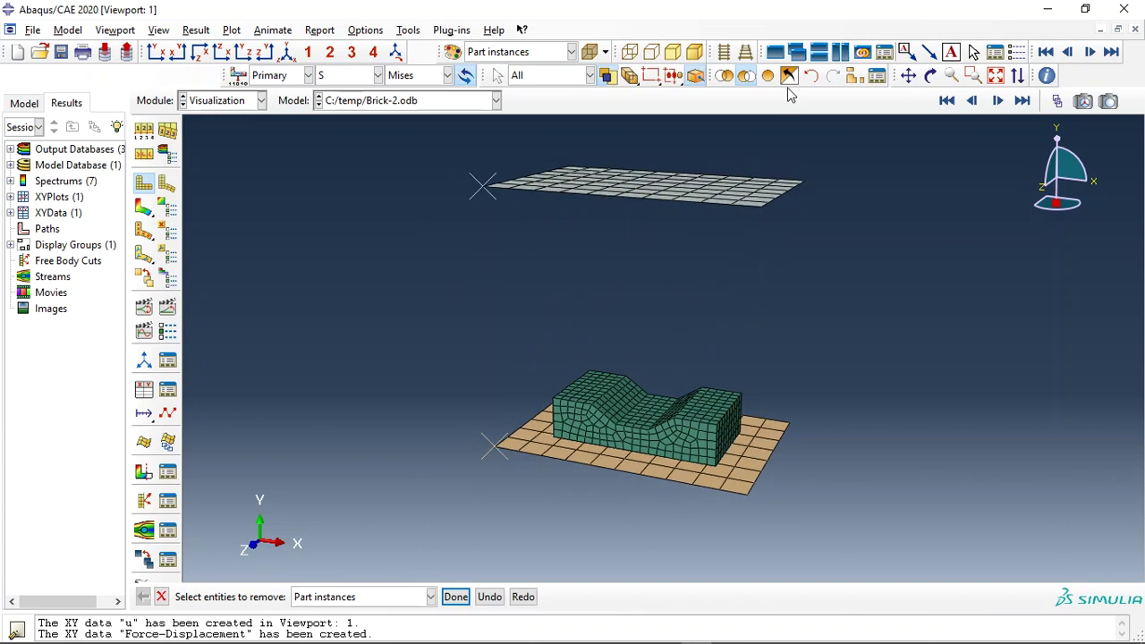
click(767, 77)
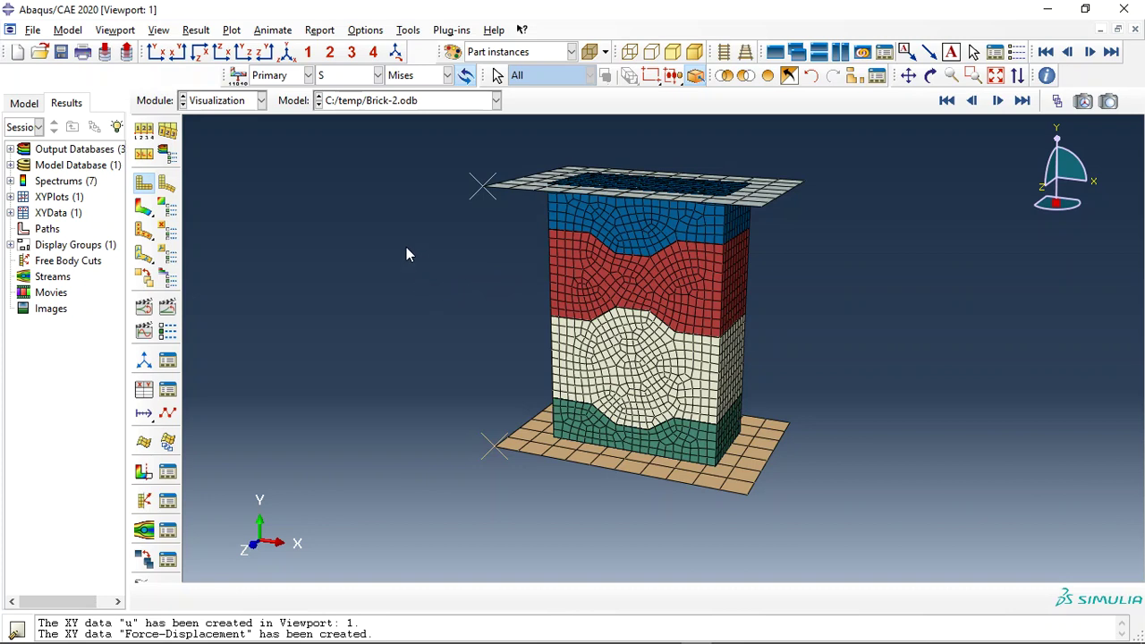
Plot contours on the deformed brick and switch the field output to plastic strain PEEQ.
click(143, 207)
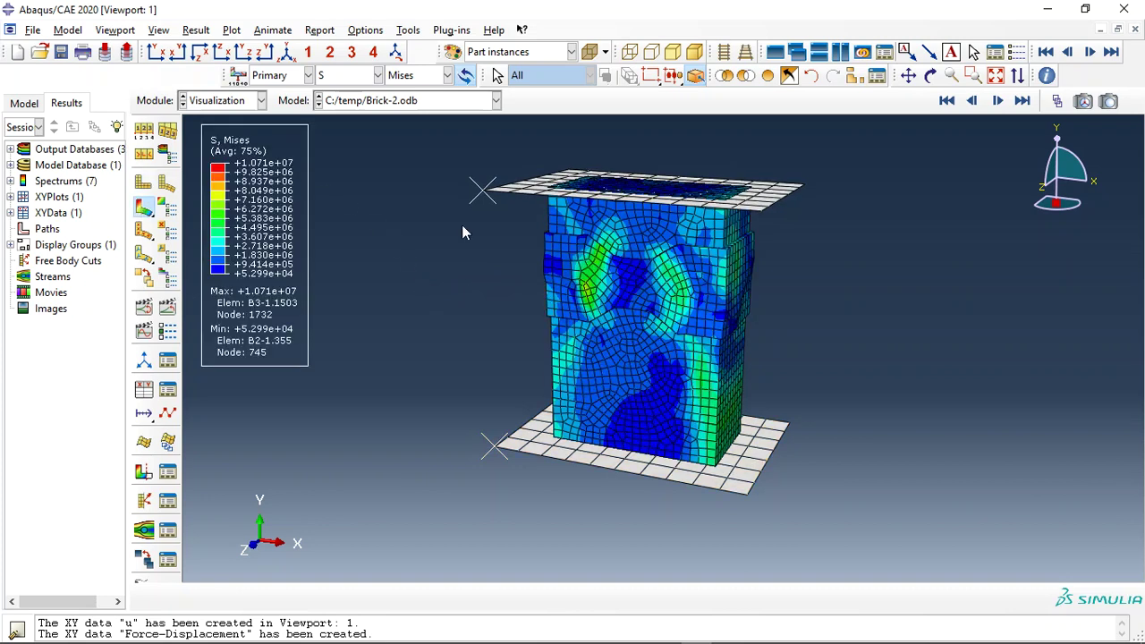
scroll(660, 279, down, 1)
scroll(447, 284, up, 1)
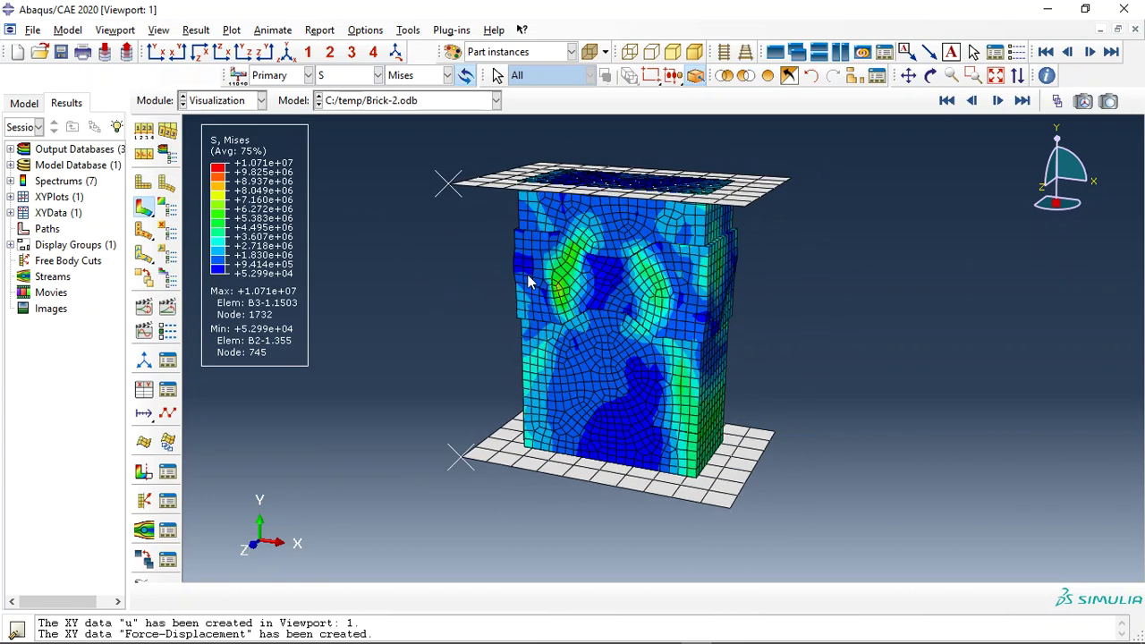
click(357, 78)
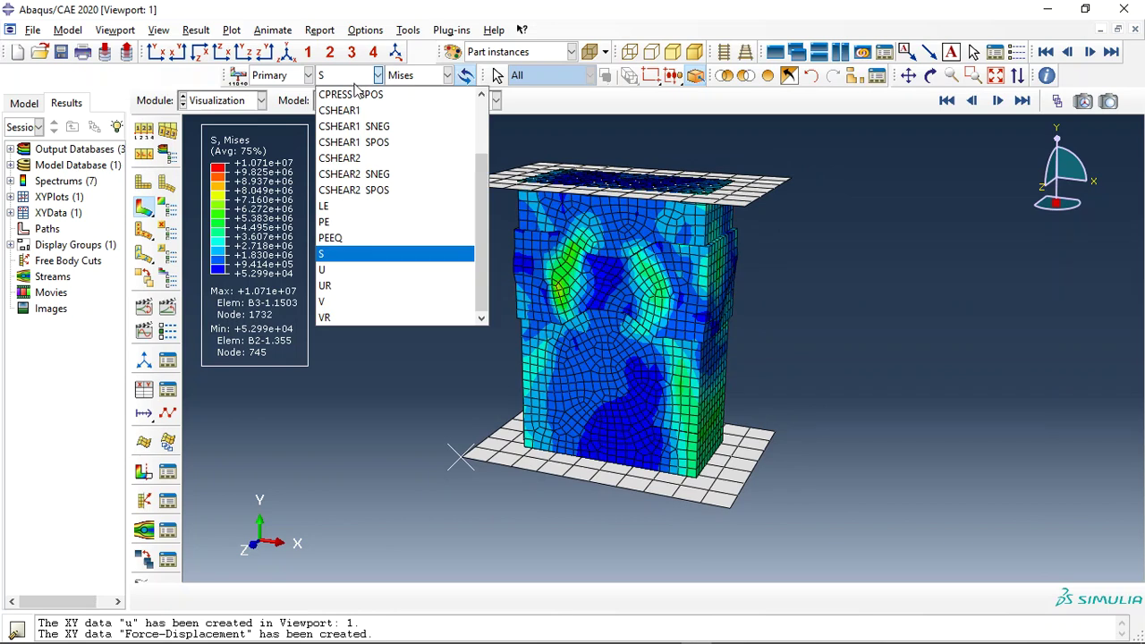
click(358, 238)
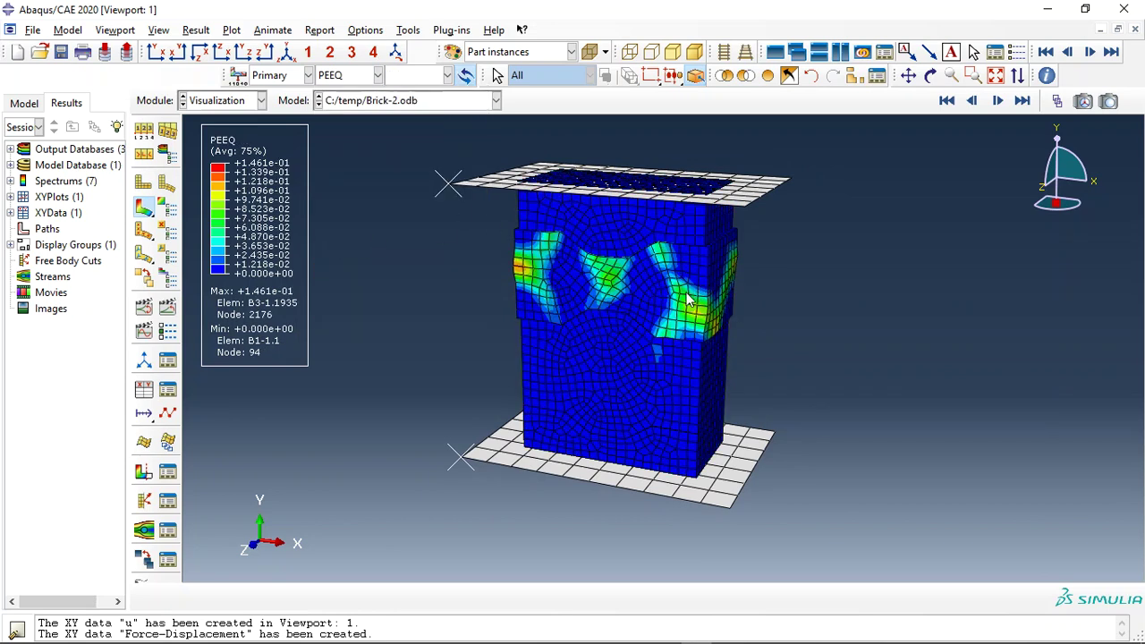
Switch the contour to displacement U, then back to Mises stress S.
click(353, 75)
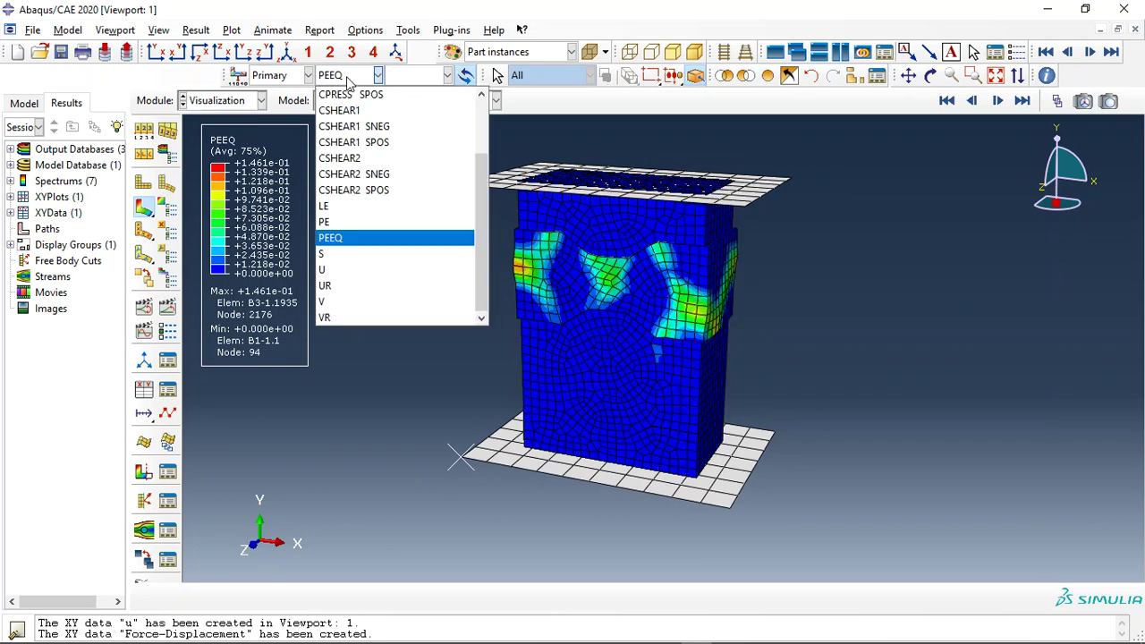
click(344, 268)
click(358, 75)
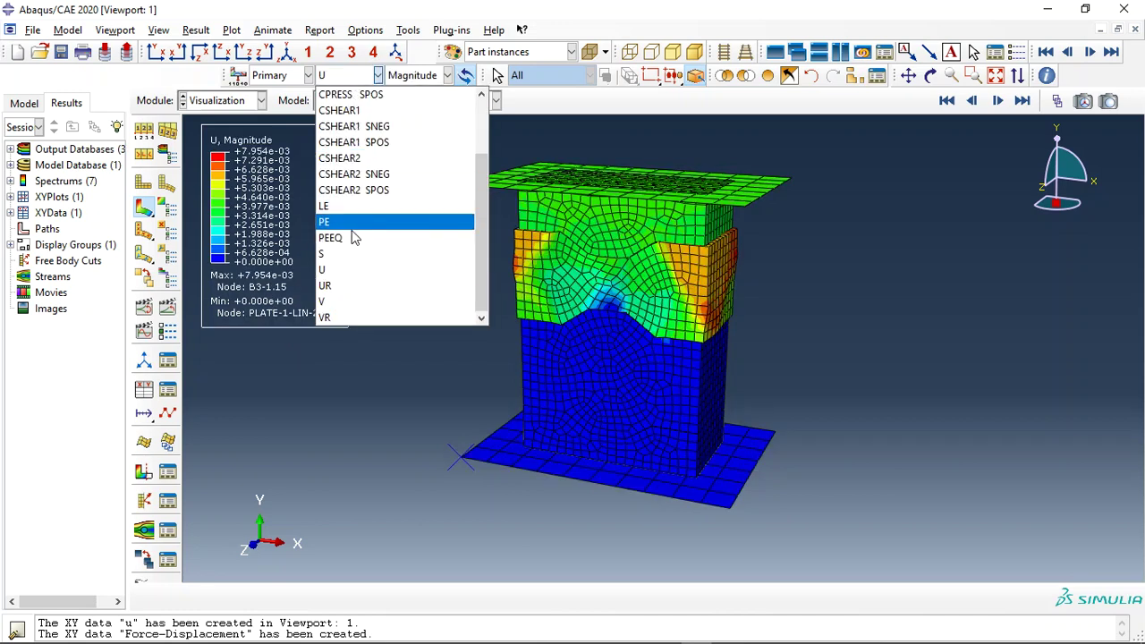
click(339, 254)
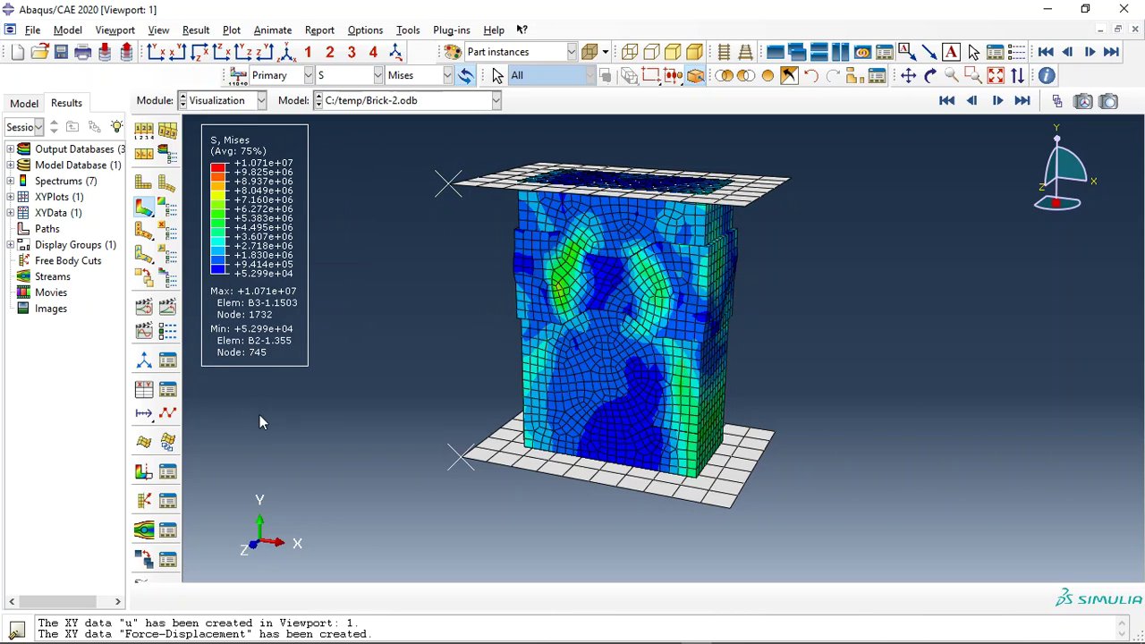
click(168, 390)
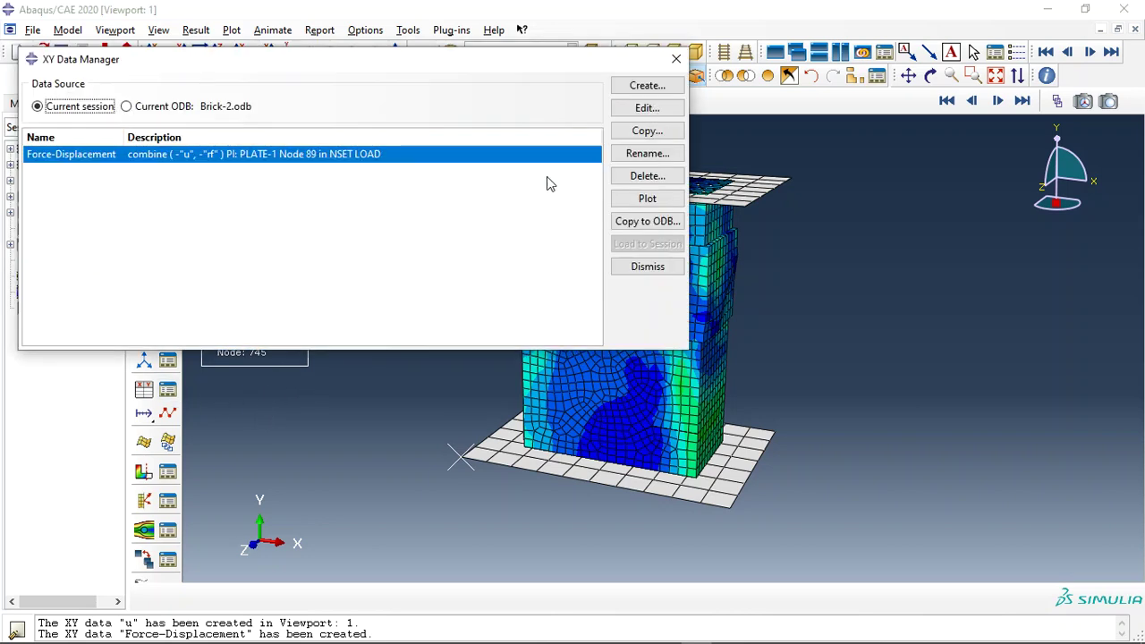
Plot the saved Force-Displacement XY curve, then restore the Mises stress contour on the deformed brick.
click(646, 198)
click(672, 59)
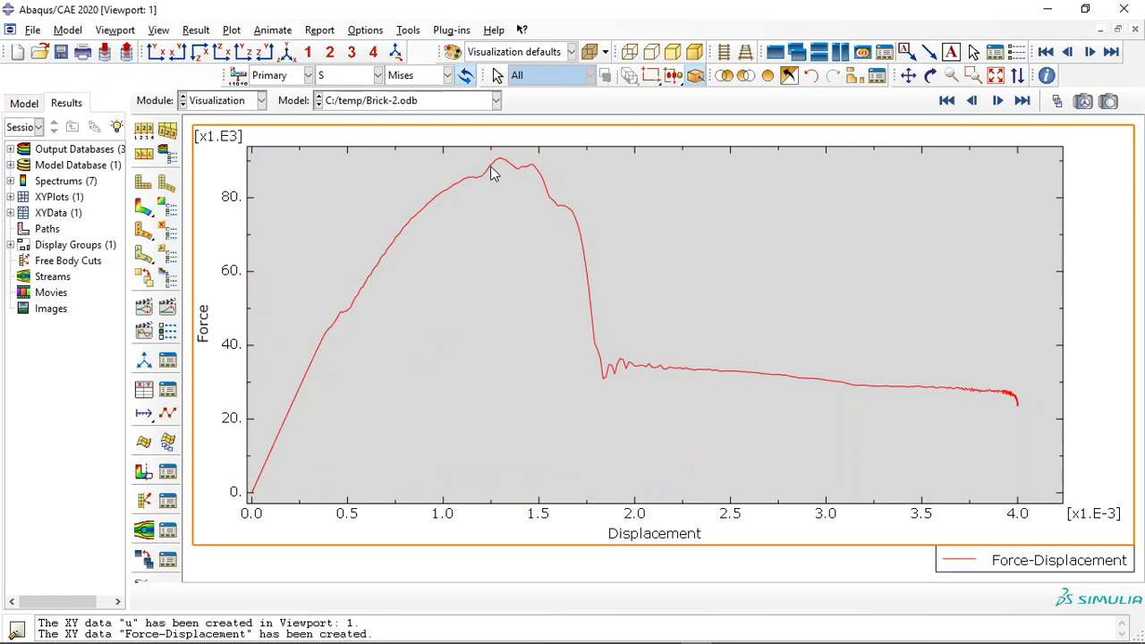
click(143, 207)
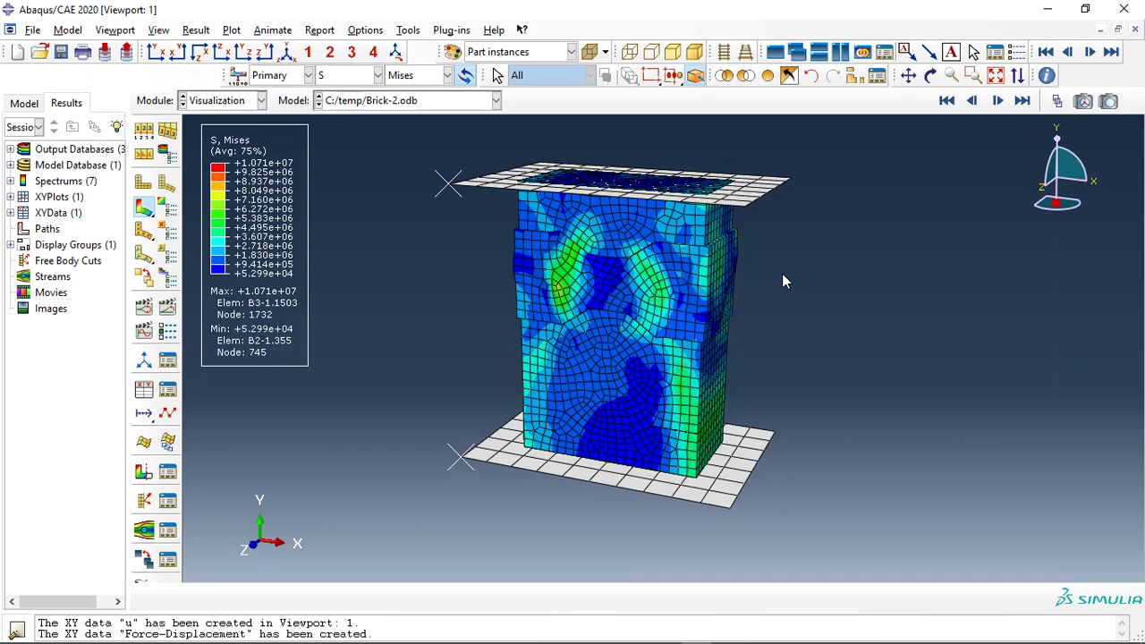
Animate the Mises stress contour through Step-1 and stop on final frame 100.
click(168, 309)
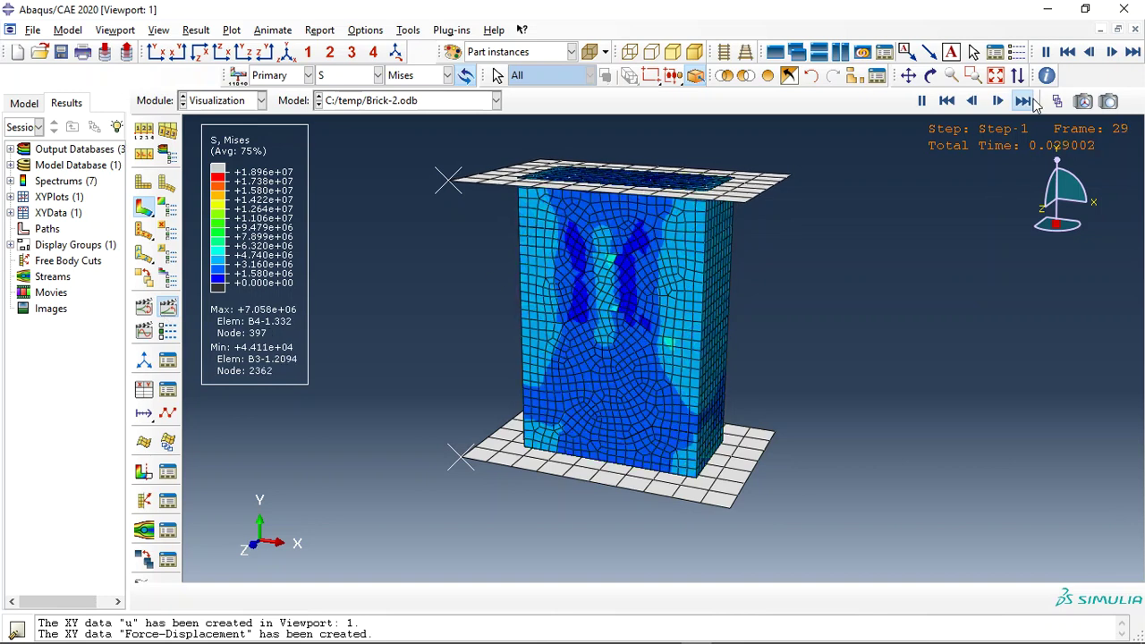
click(1022, 100)
Switch to the Brick-3 results database and colour the mesh by part instance.
click(400, 101)
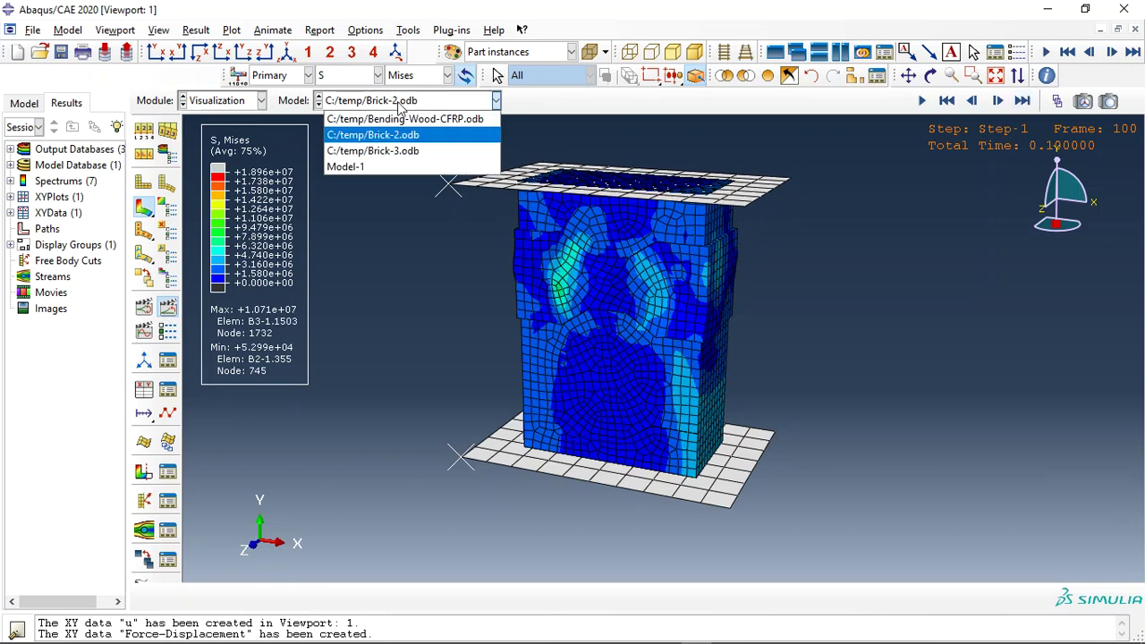
click(397, 152)
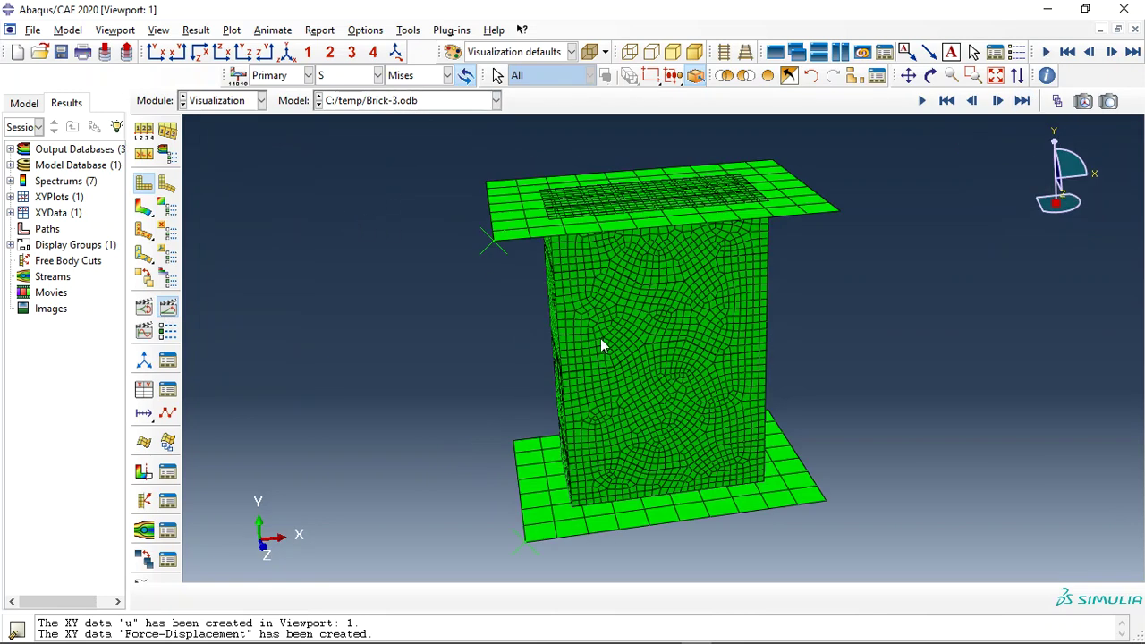
click(506, 52)
click(501, 87)
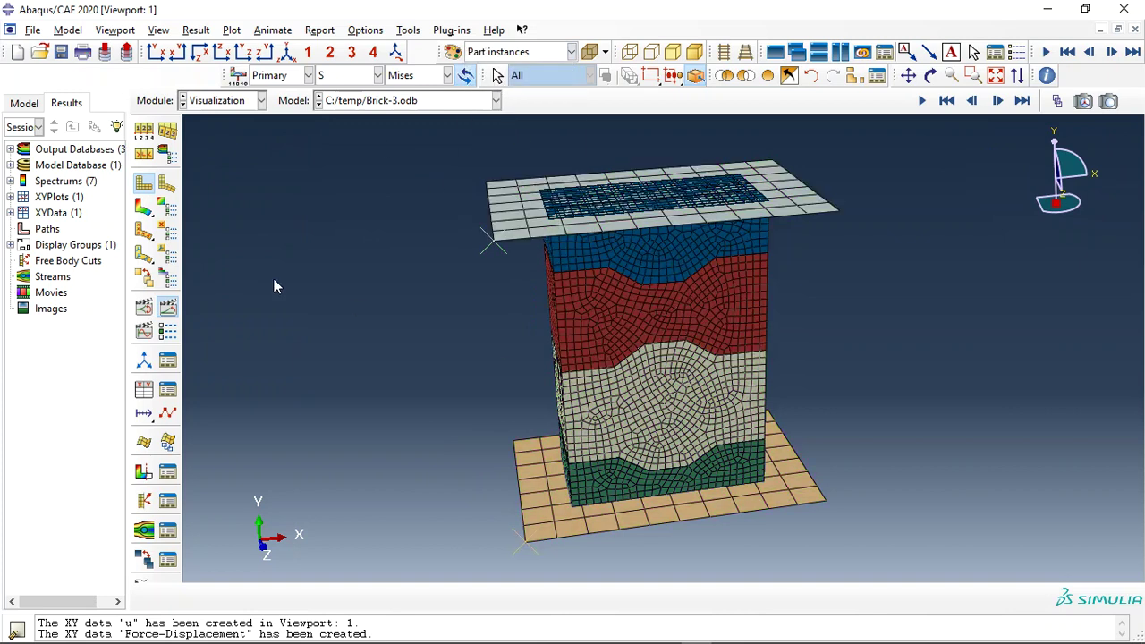
Show von Mises stress contours on the deformed brick, rotating and zooming to view it.
click(145, 214)
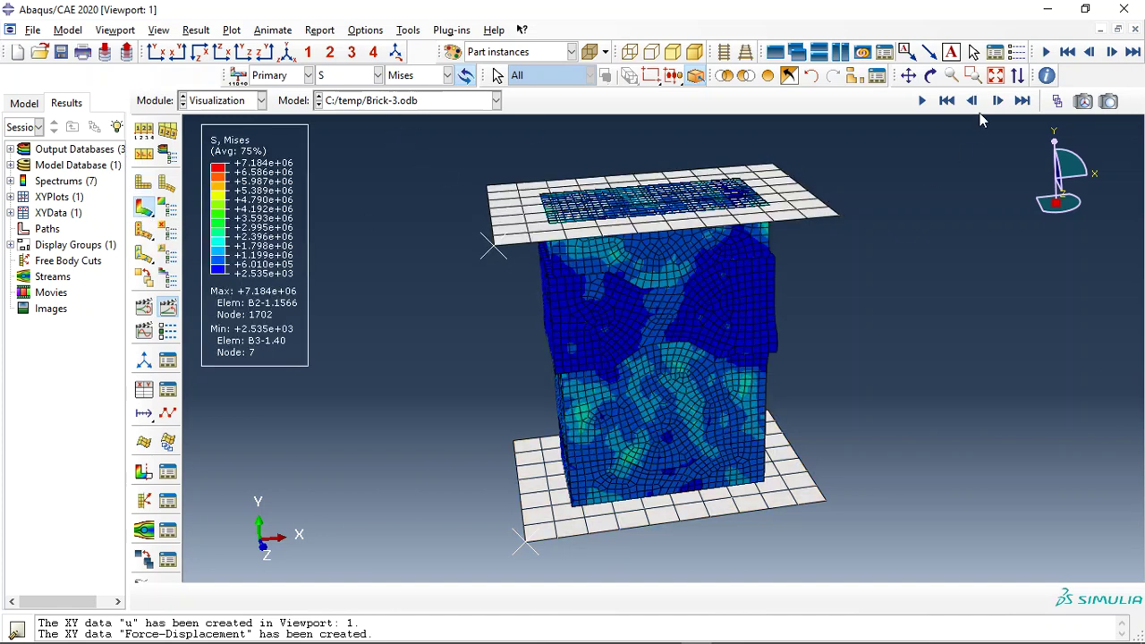
click(930, 75)
mouse_move(659, 353)
mouse_down()
mouse_move(670, 369)
mouse_move(656, 411)
mouse_move(589, 339)
mouse_up()
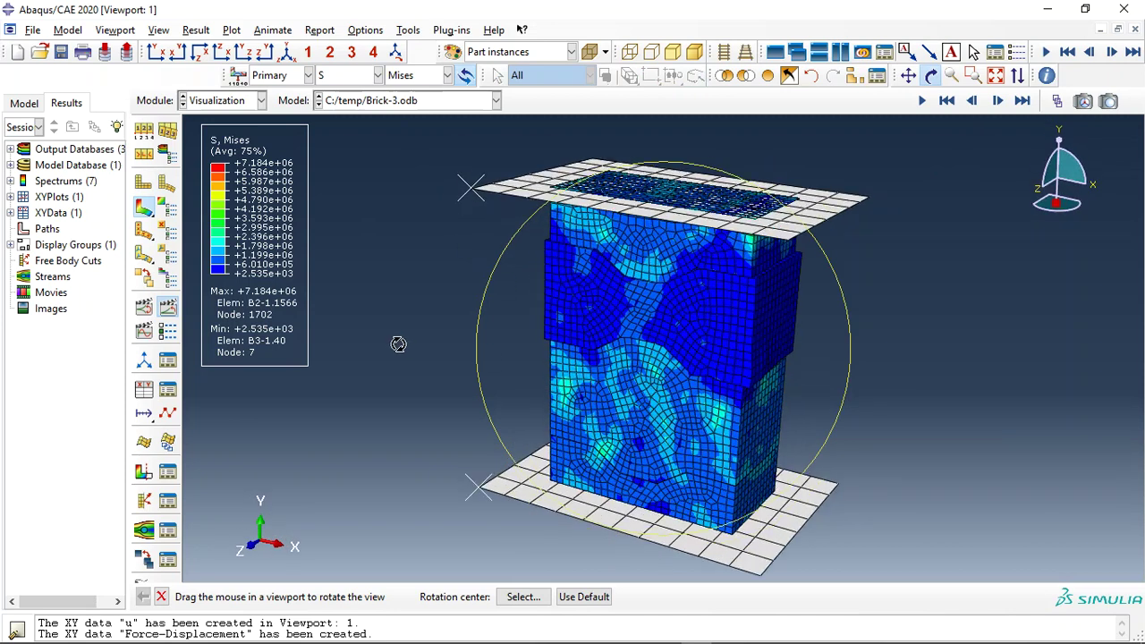
key(Escape)
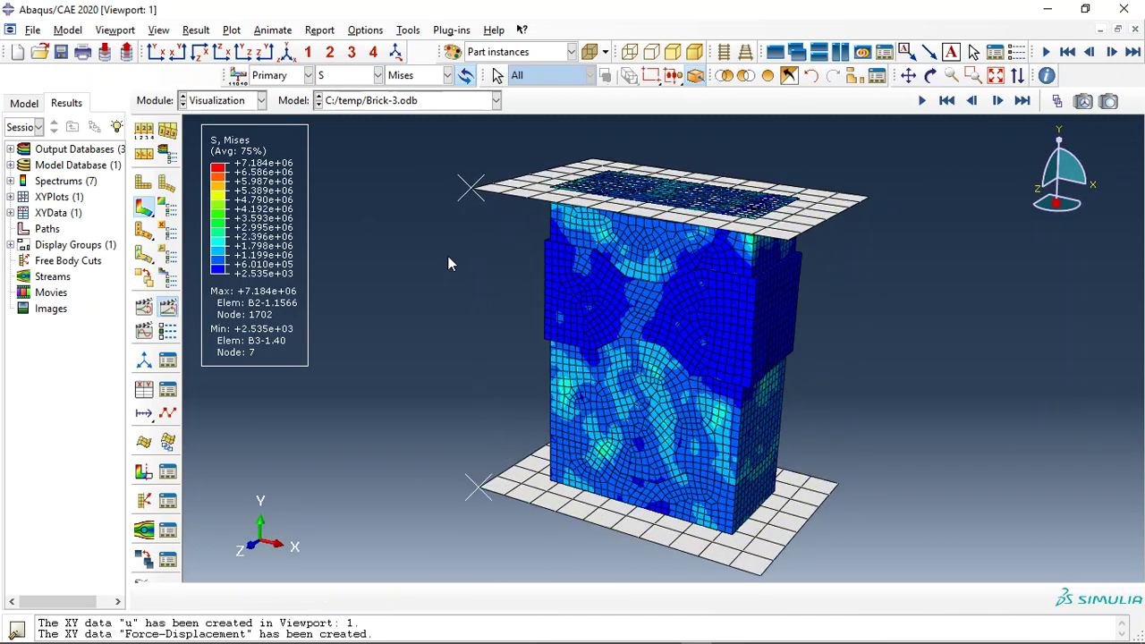
scroll(352, 261, down, 1)
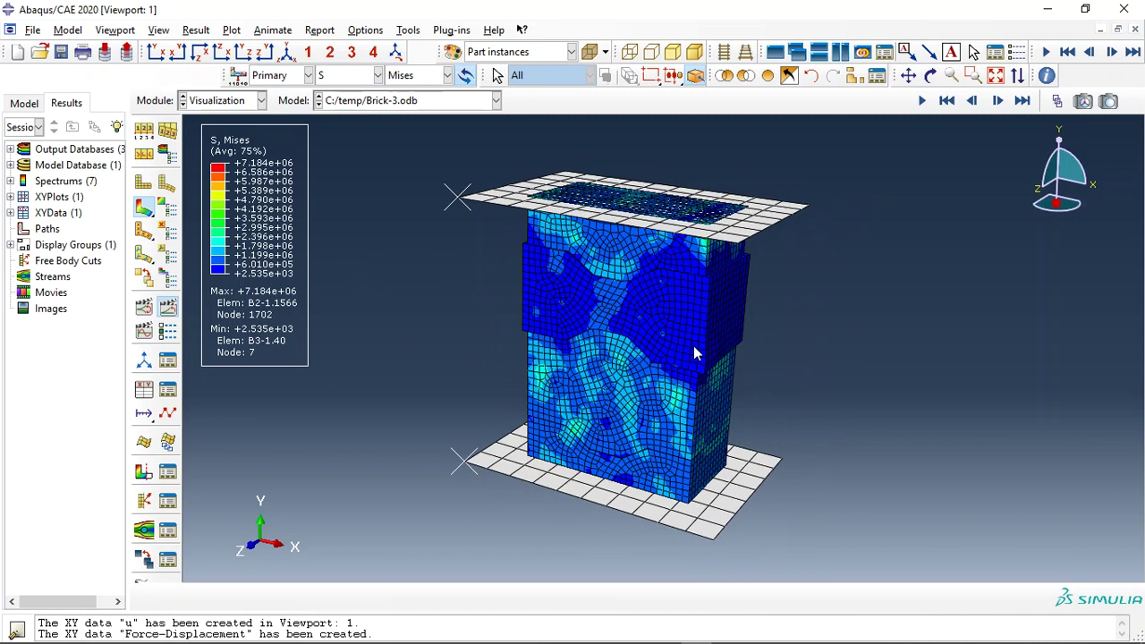
scroll(693, 345, down, 1)
scroll(695, 356, up, 1)
scroll(673, 345, up, 1)
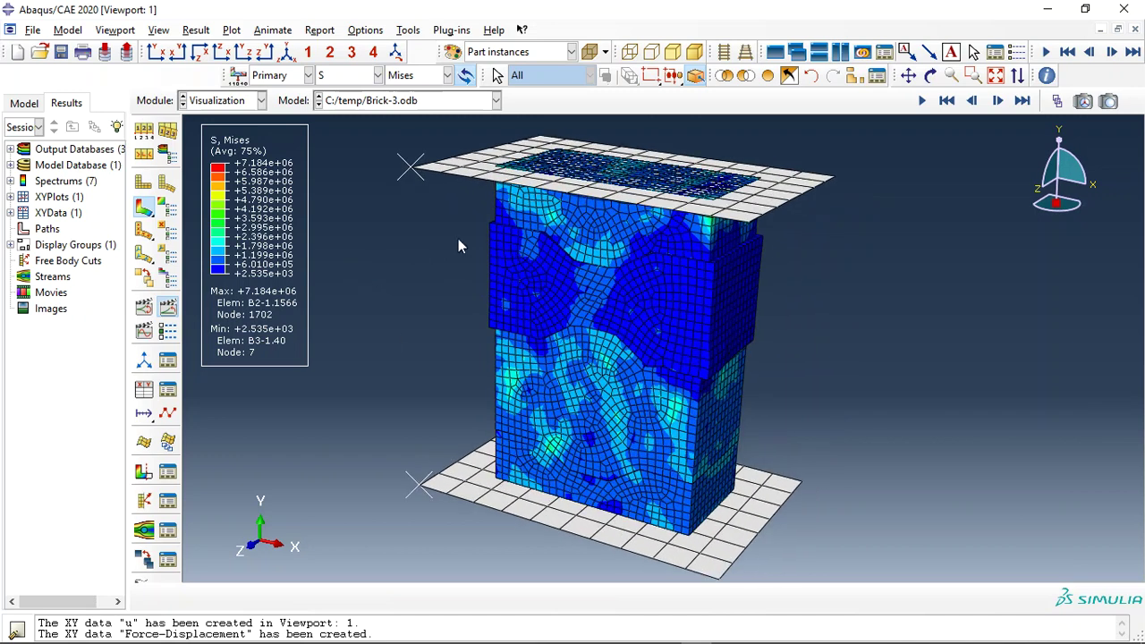
click(356, 79)
Animate compressive damage DAMAGEC, then tensile damage DAMAGET, ending on the last frame.
click(342, 206)
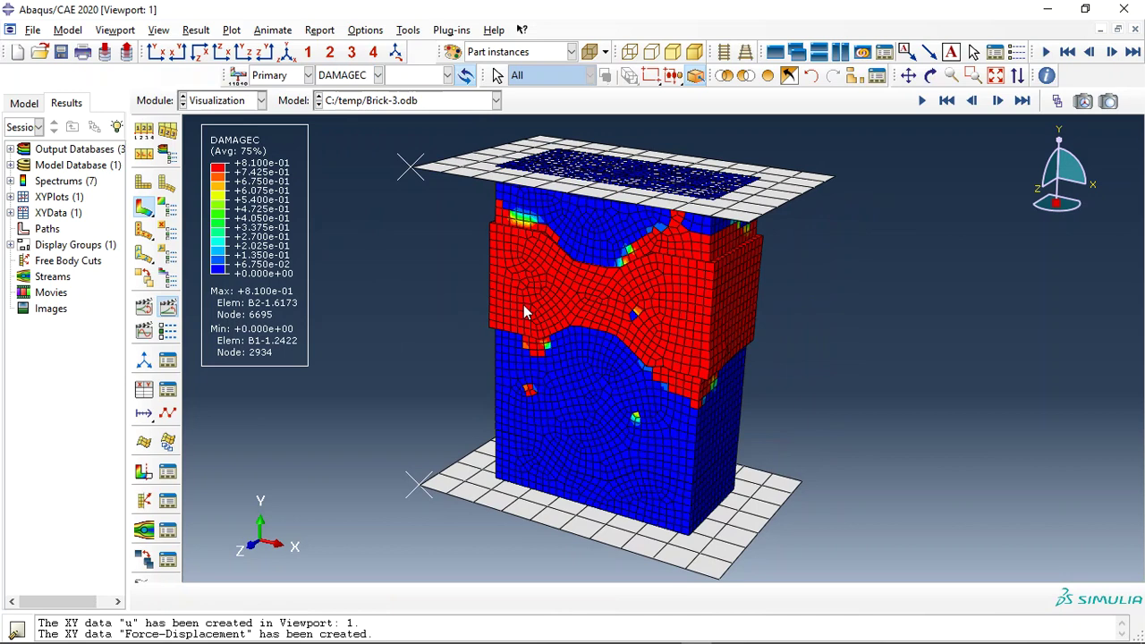
click(168, 308)
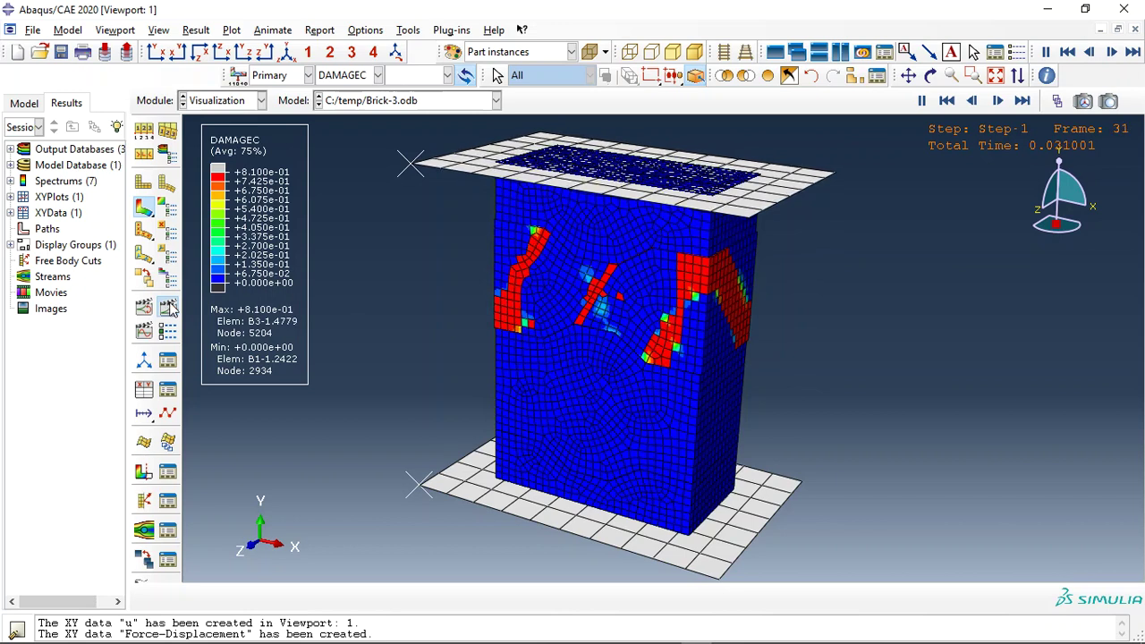
click(354, 78)
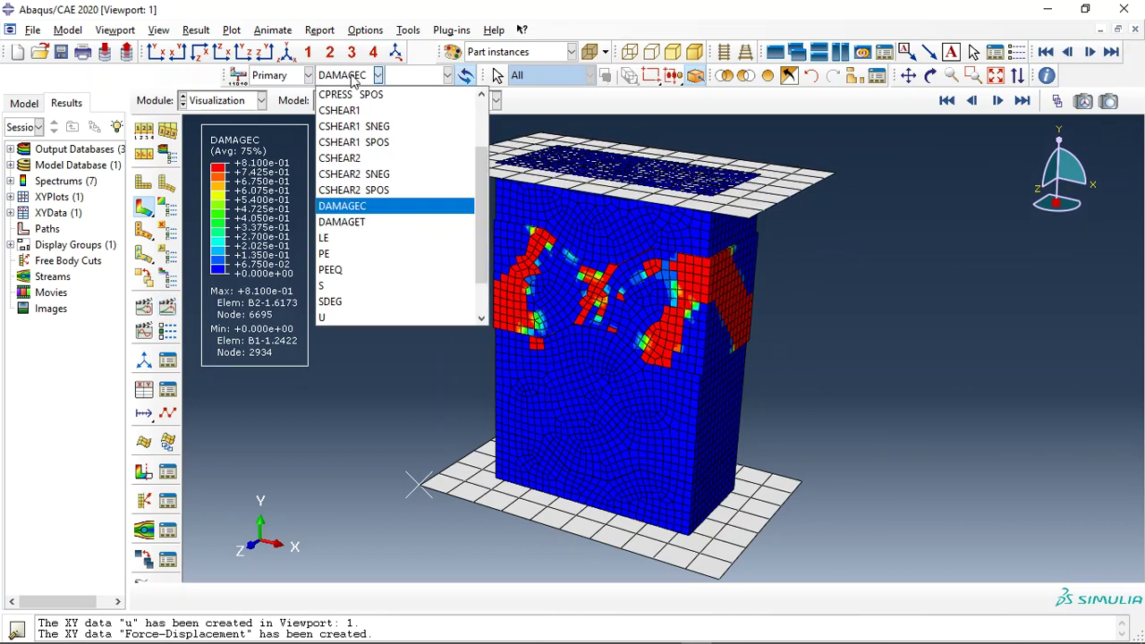
click(353, 222)
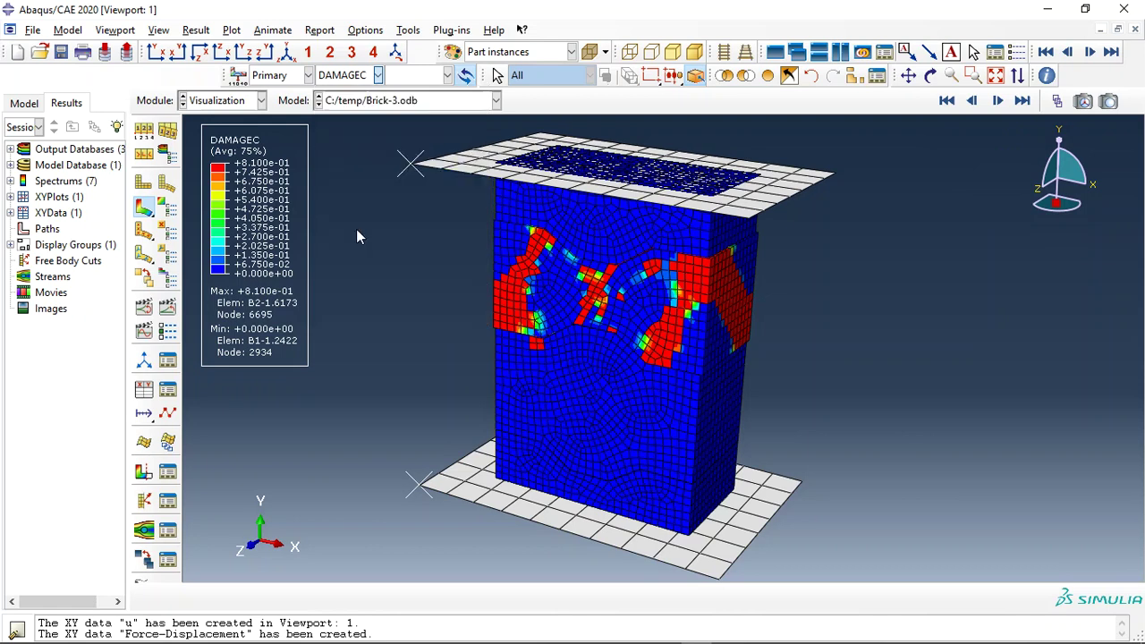
click(167, 313)
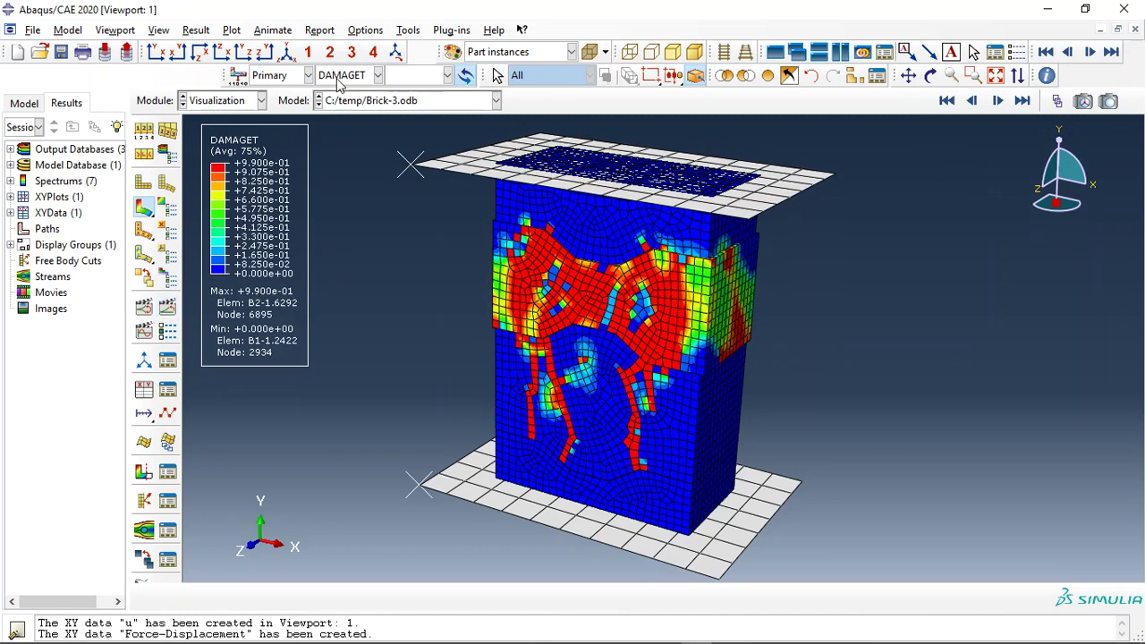
click(1021, 101)
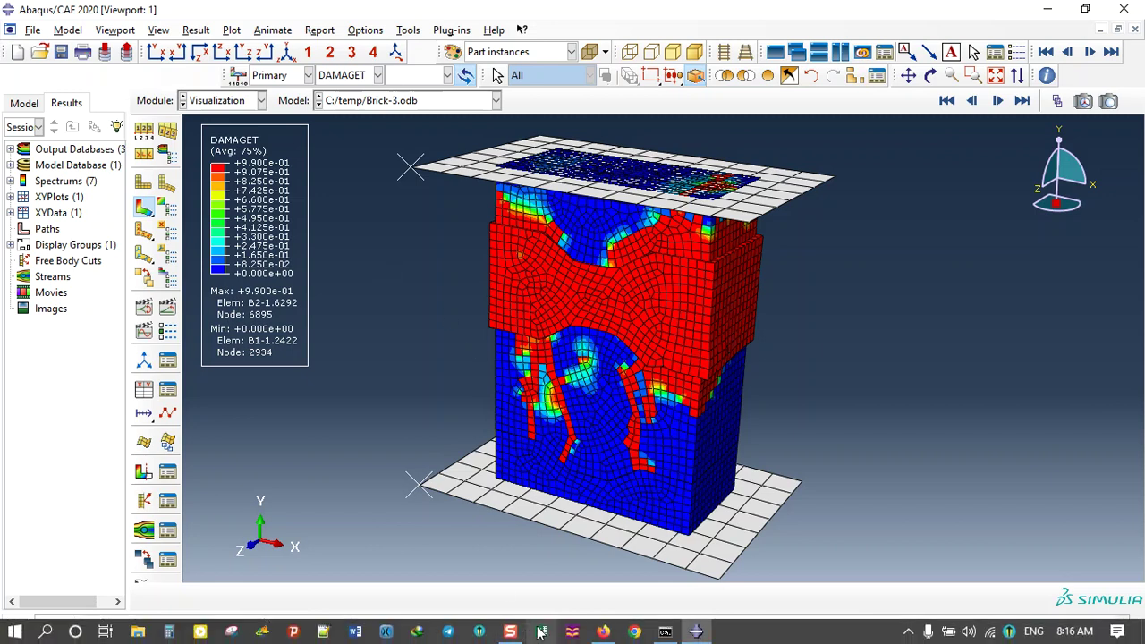
In Firefox, open the abaqusfem.com interlocking-blocks article and scroll through its description.
click(603, 631)
scroll(367, 198, down, 2)
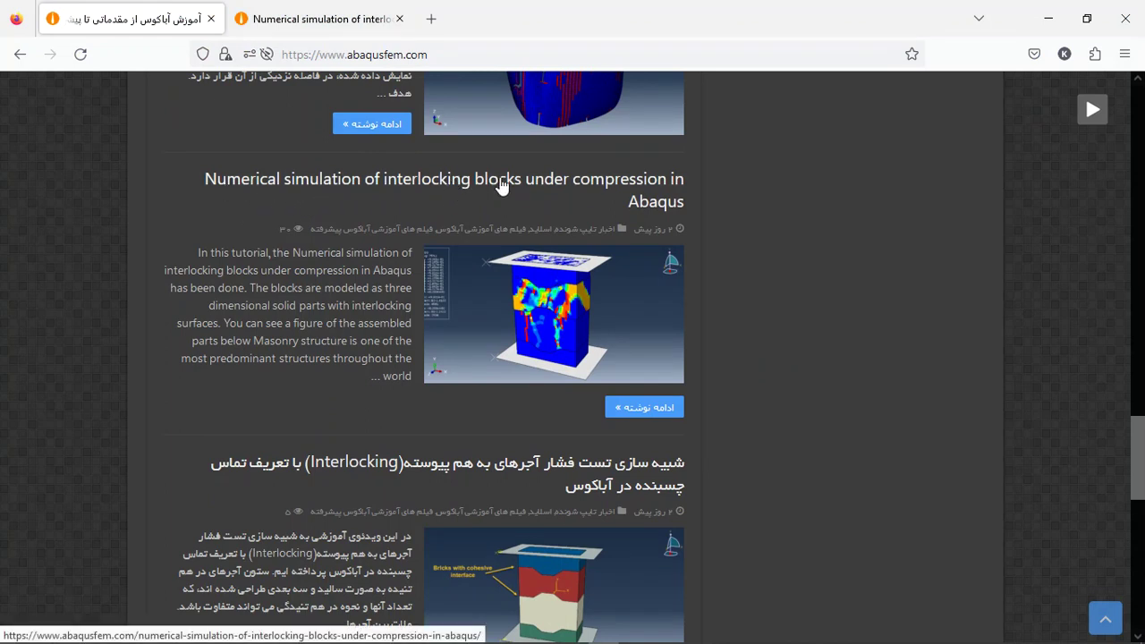
click(311, 7)
scroll(375, 197, down, 4)
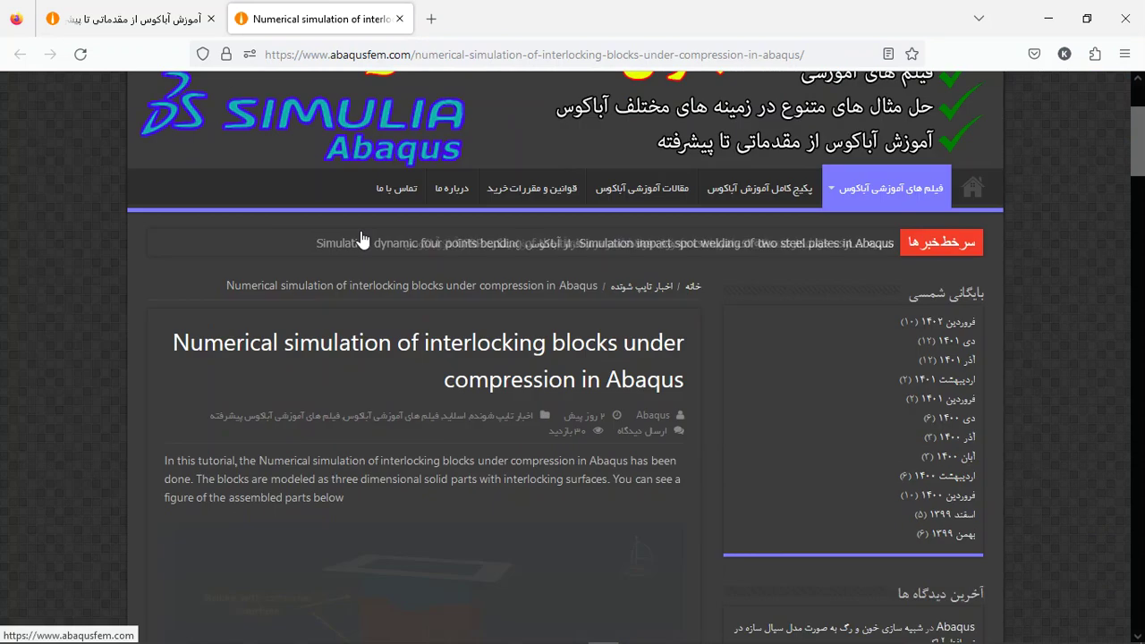
scroll(438, 265, down, 2)
scroll(421, 256, down, 1)
scroll(403, 304, down, 1)
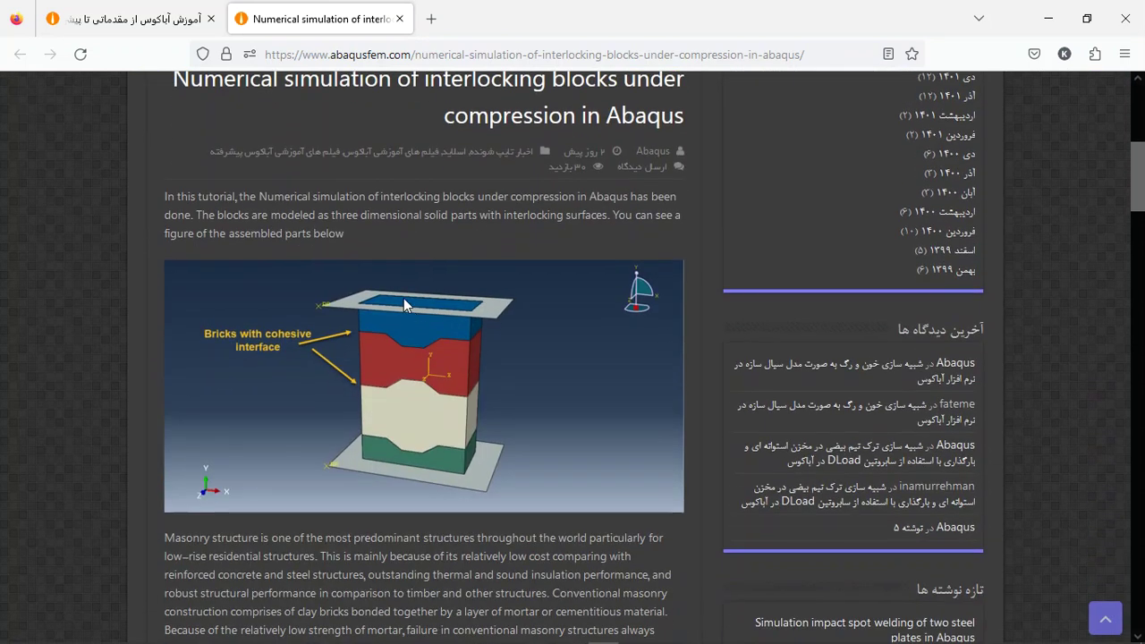
scroll(393, 273, down, 2)
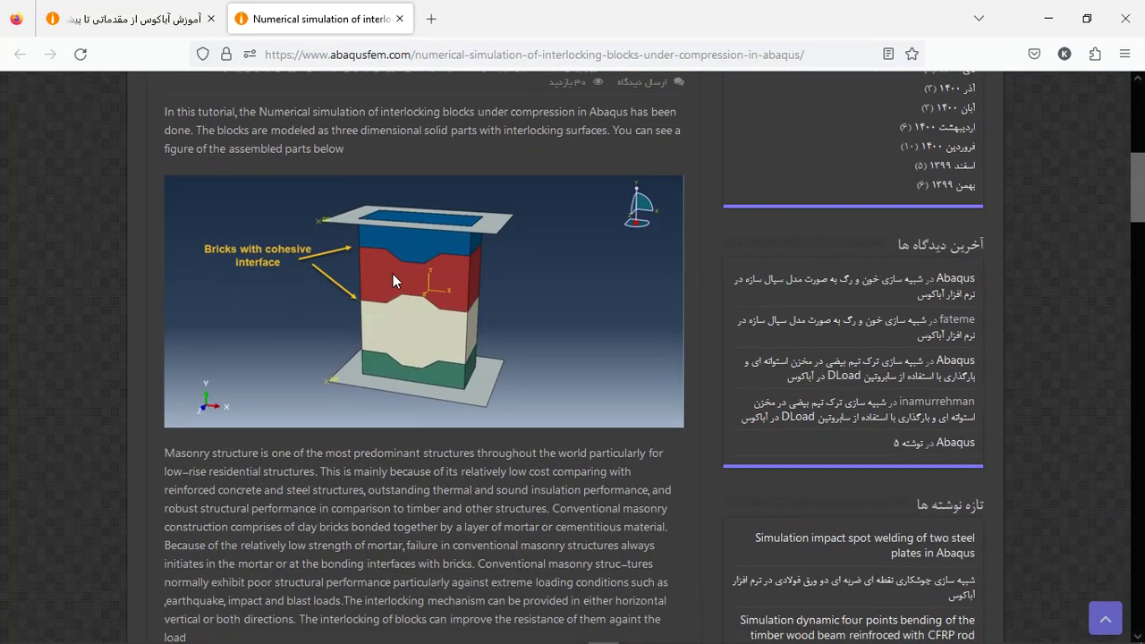
scroll(394, 278, down, 1)
scroll(394, 277, down, 2)
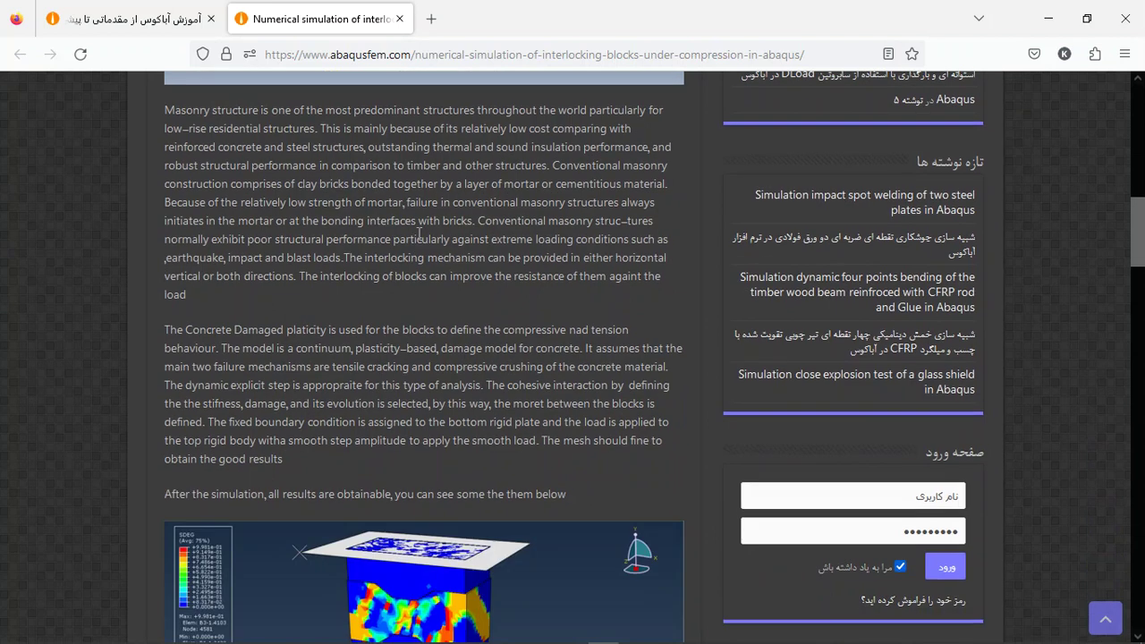
scroll(390, 278, down, 3)
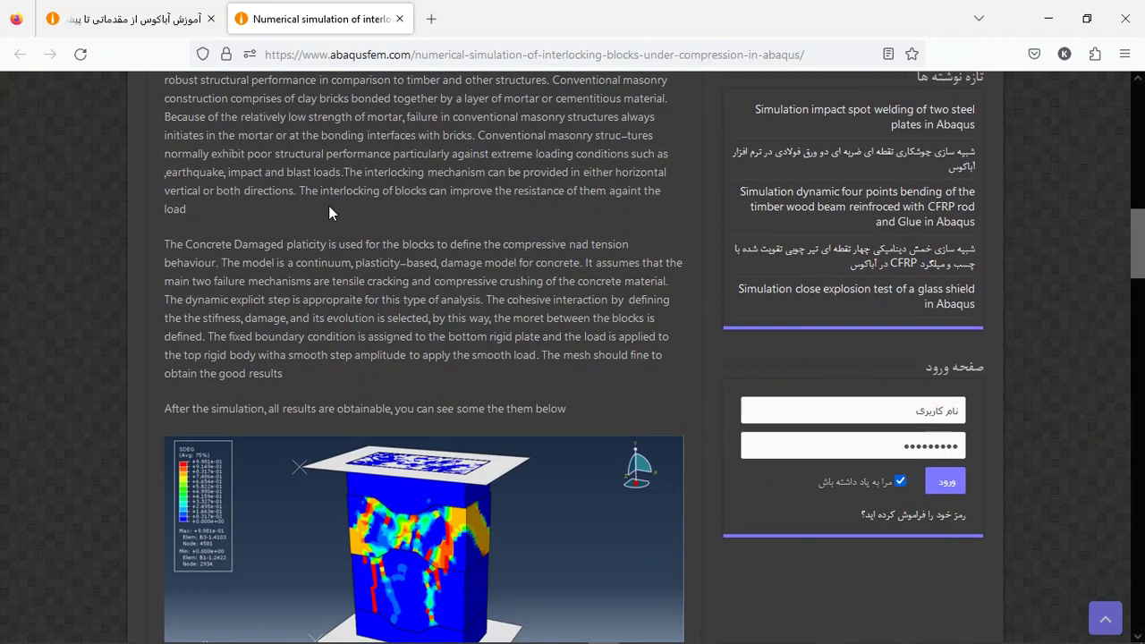
scroll(333, 215, up, 3)
scroll(321, 277, down, 2)
scroll(401, 269, down, 1)
scroll(397, 270, down, 3)
Scroll past the result images to the purchase section and select the contact email address.
scroll(397, 270, down, 2)
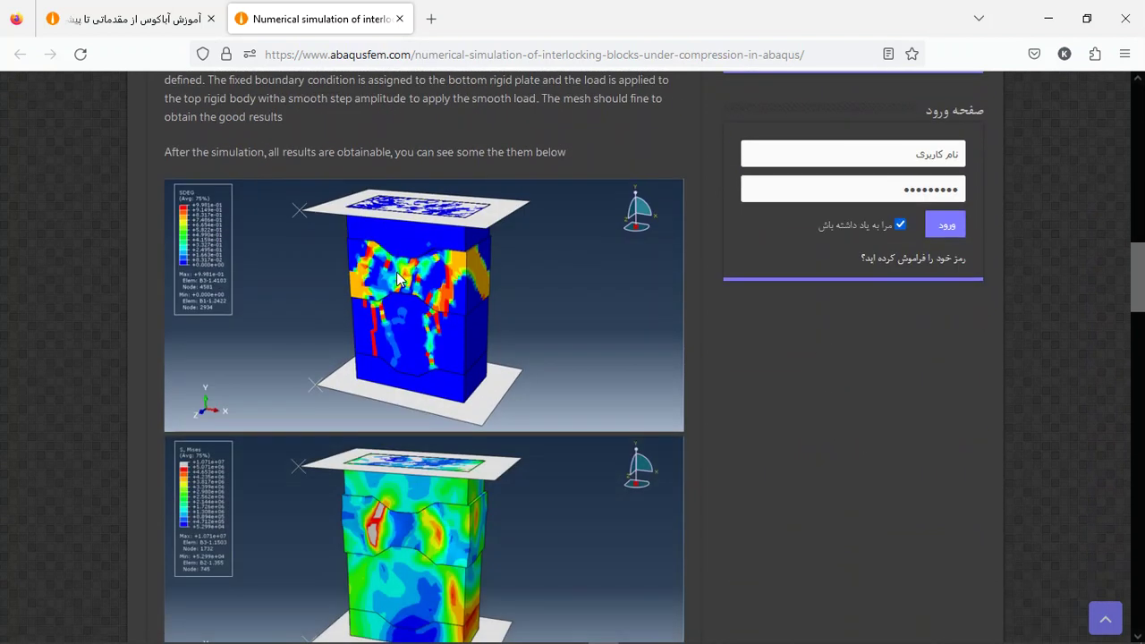
scroll(396, 272, down, 2)
scroll(412, 233, down, 1)
scroll(426, 242, down, 3)
scroll(426, 242, down, 5)
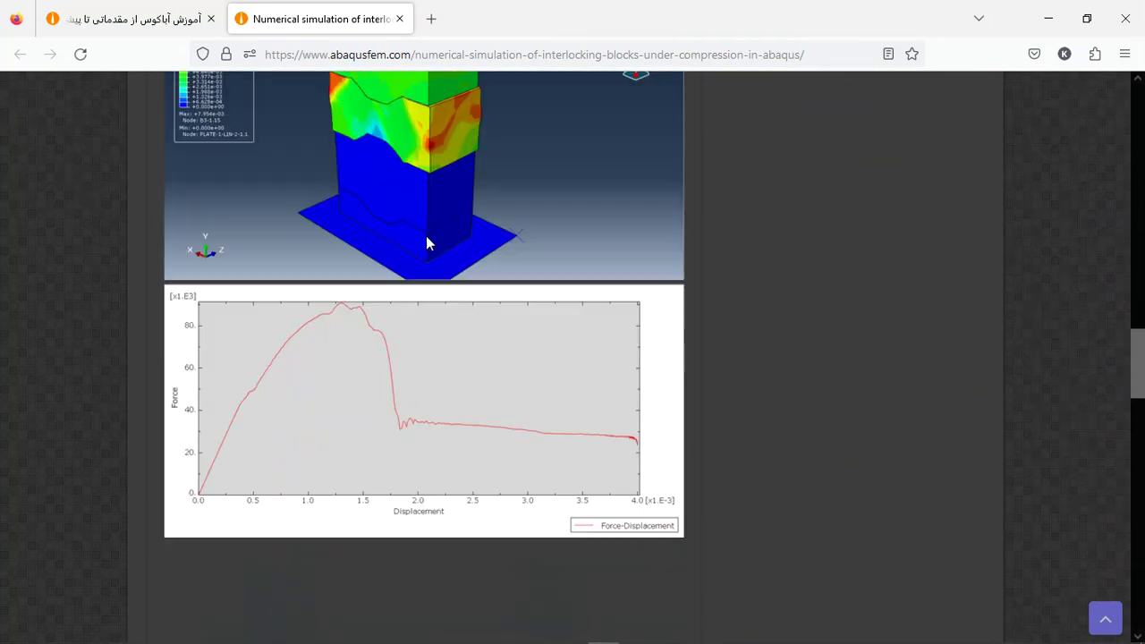
scroll(426, 243, down, 2)
scroll(425, 235, down, 4)
scroll(413, 239, down, 1)
scroll(394, 268, down, 2)
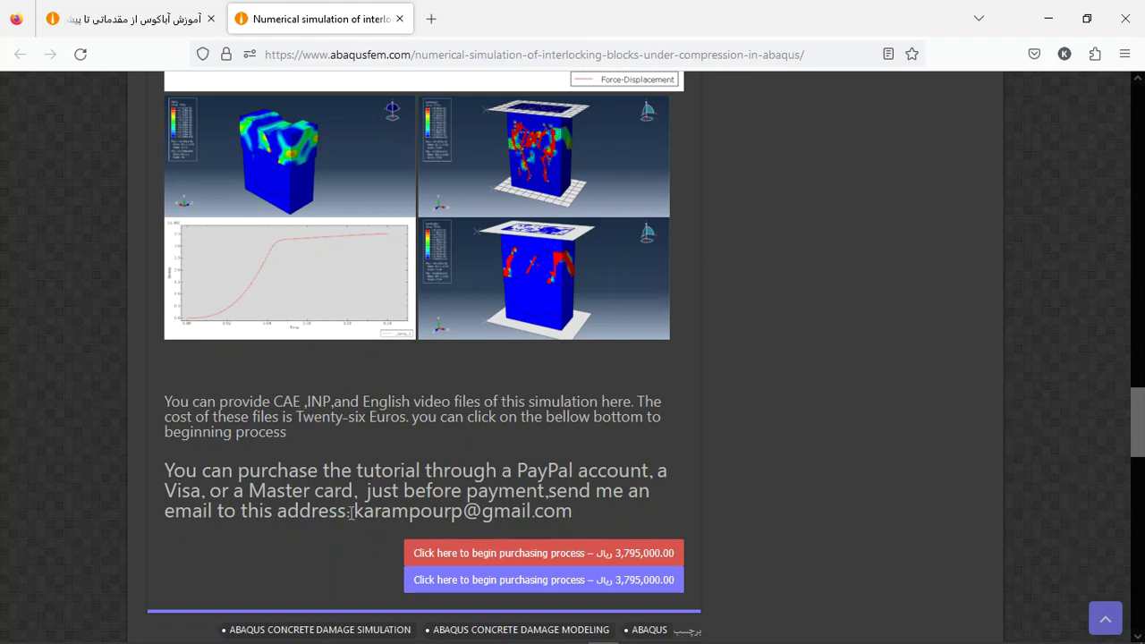
drag(351, 511, 575, 517)
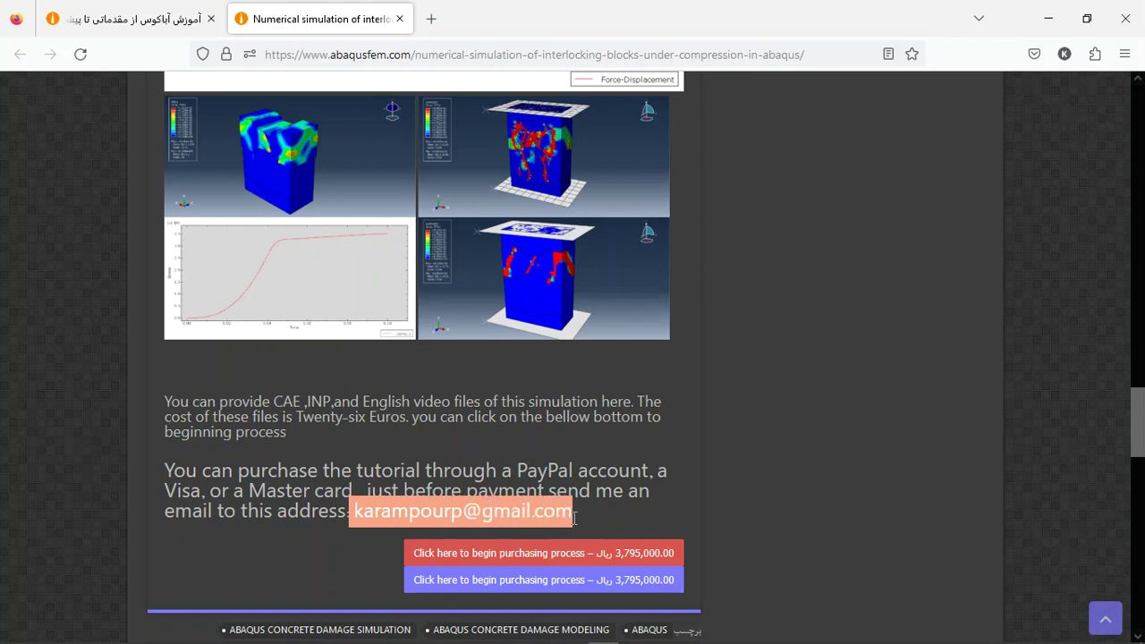